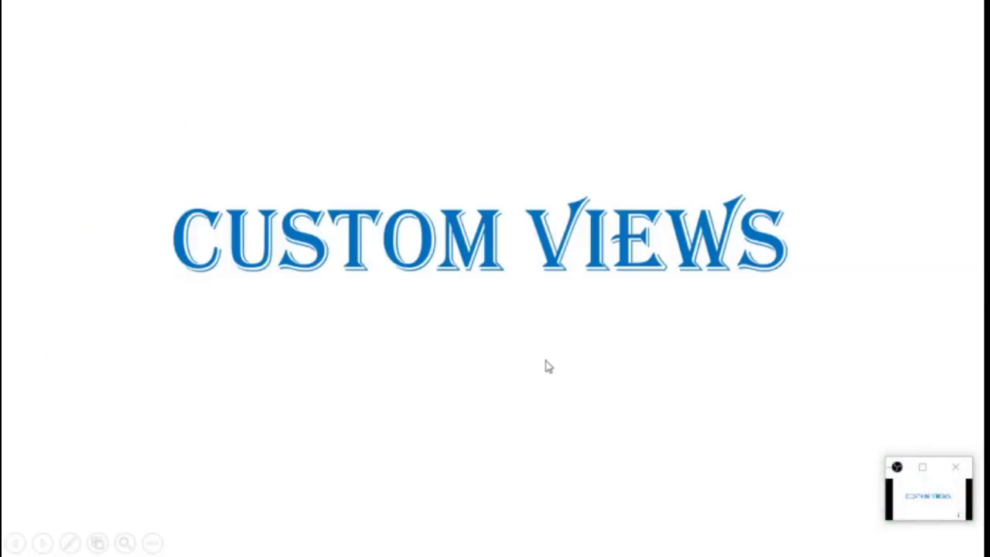
# Advance the slide show past the Custom Views title slide.
pyautogui.click(552, 284)
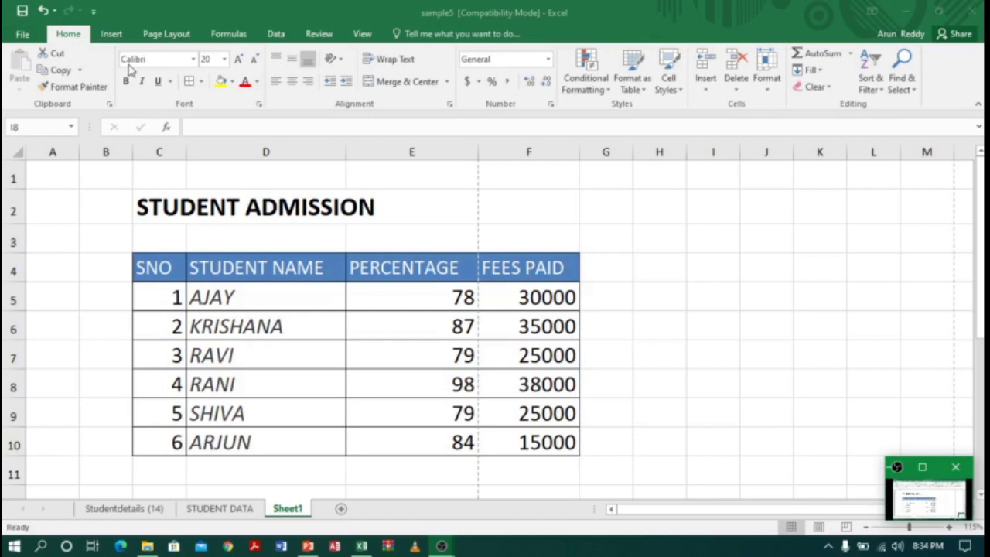
# Bring the sample5 workbook forward and show its View ribbon tab.
pyautogui.click(364, 39)
pyautogui.click(364, 36)
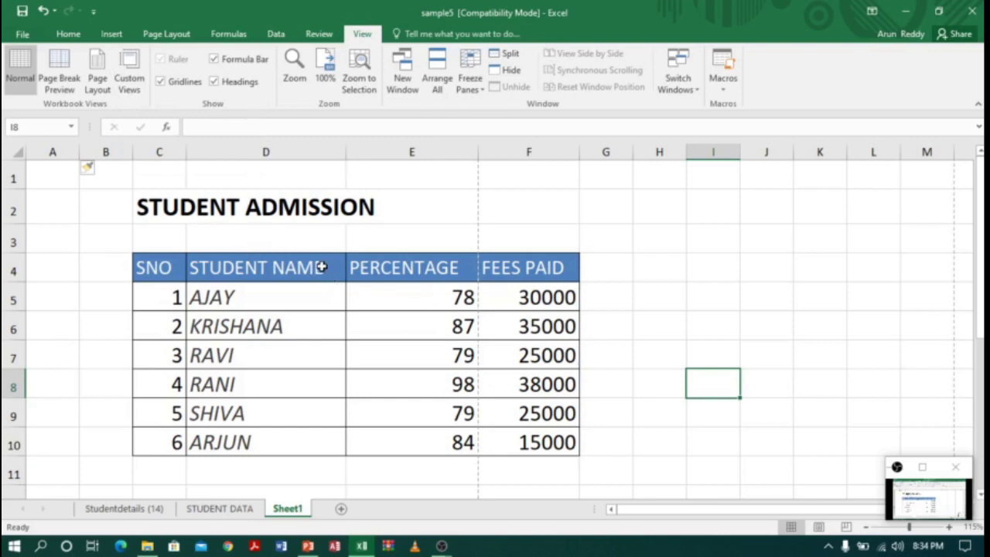
pyautogui.moveTo(321, 267); pyautogui.dragTo(307, 450)
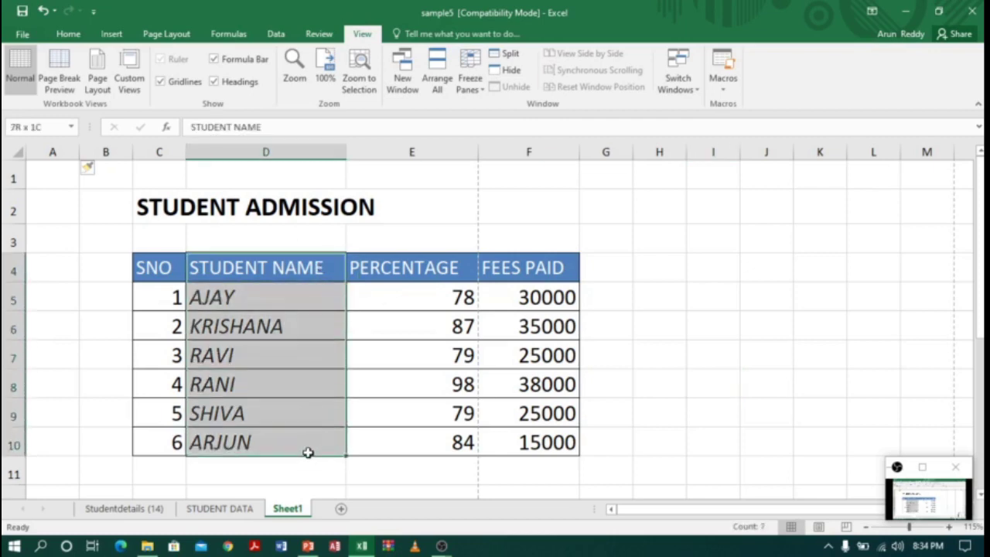
pyautogui.moveTo(454, 270); pyautogui.dragTo(445, 441)
pyautogui.moveTo(542, 263); pyautogui.dragTo(554, 446)
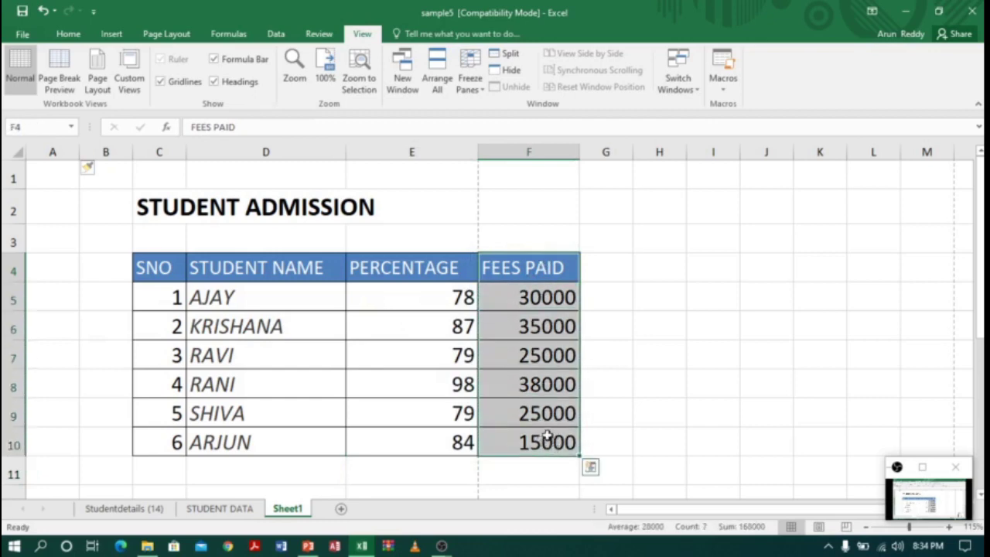
pyautogui.click(698, 374)
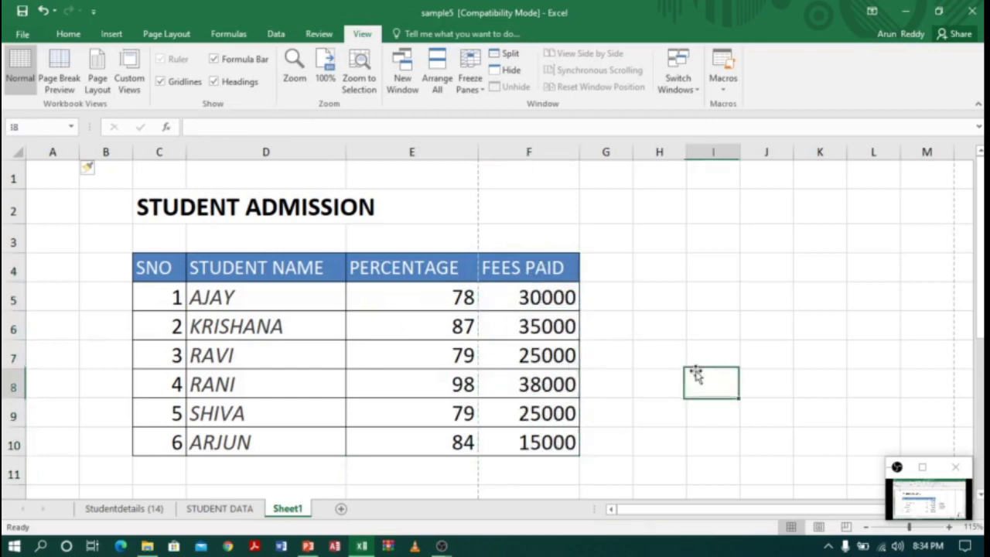
pyautogui.moveTo(318, 266); pyautogui.dragTo(310, 439)
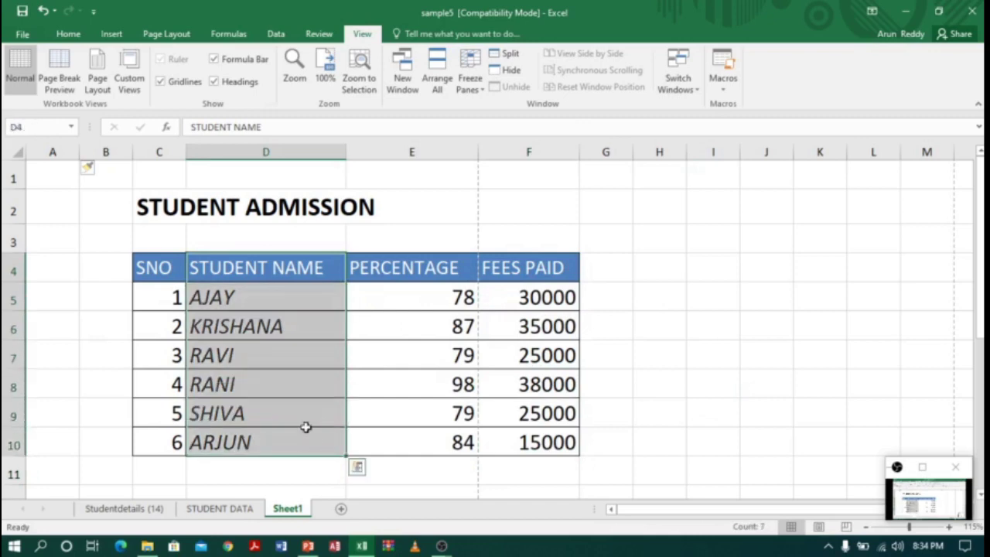
pyautogui.moveTo(570, 268); pyautogui.dragTo(561, 441)
pyautogui.moveTo(427, 263); pyautogui.dragTo(433, 450)
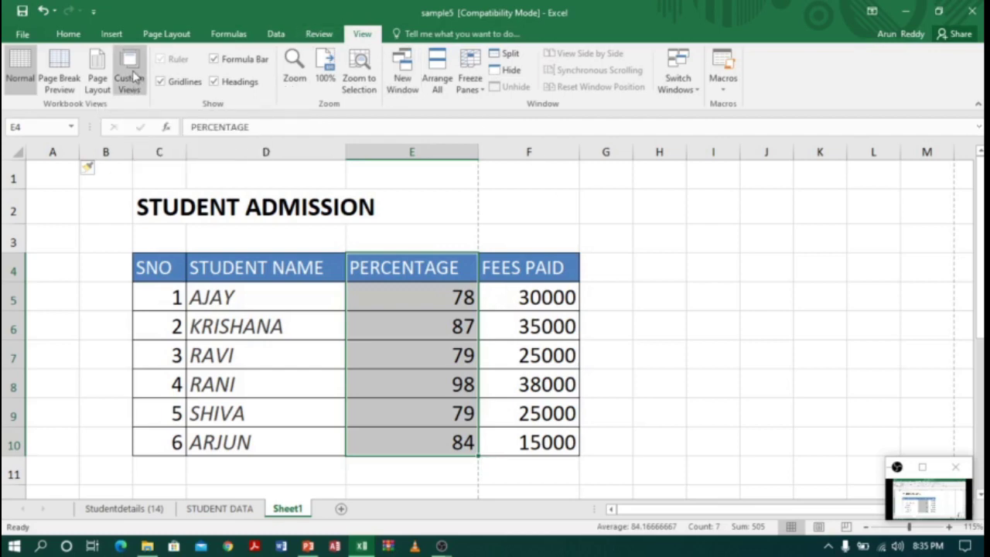
# Add a custom view named MYFILE for the four-column admission table.
pyautogui.click(130, 78)
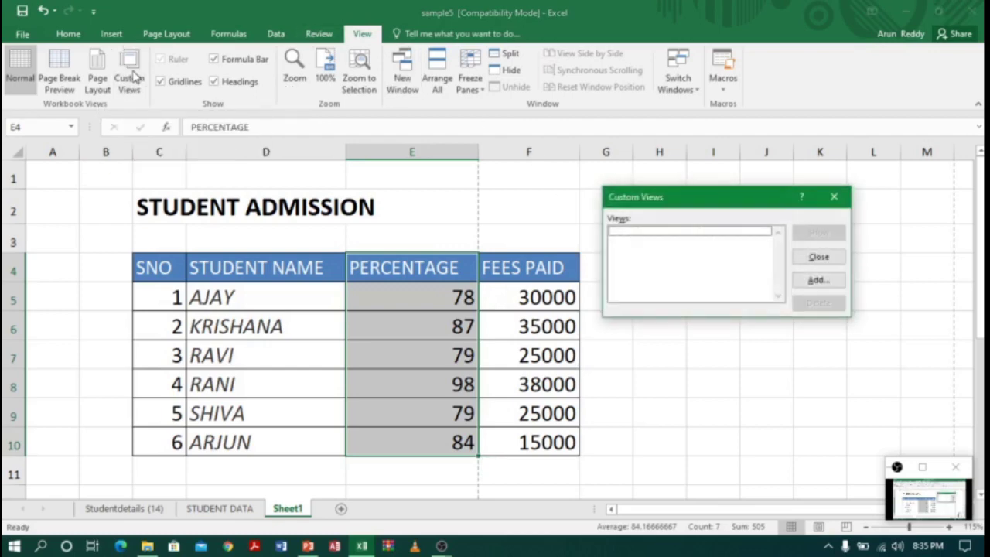
pyautogui.click(818, 280)
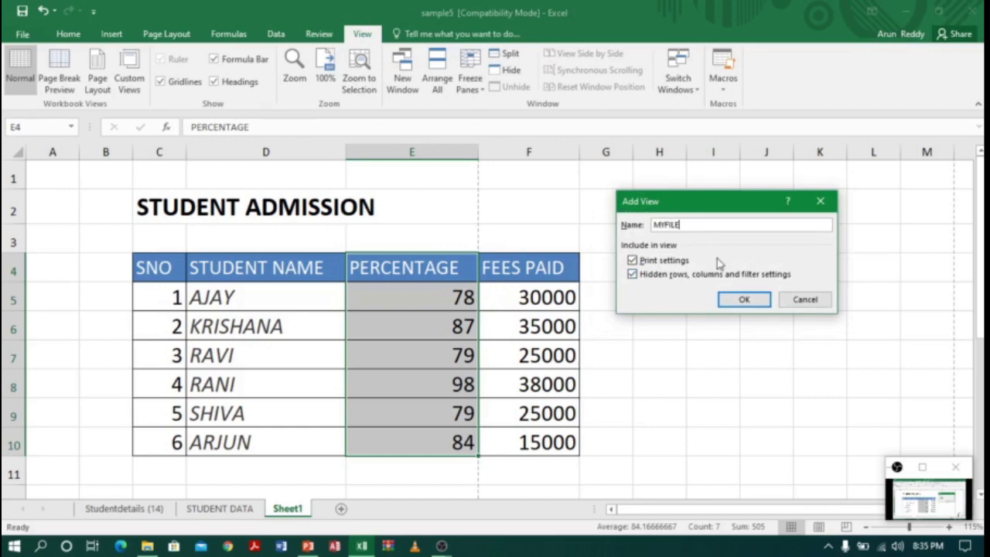
pyautogui.click(747, 300)
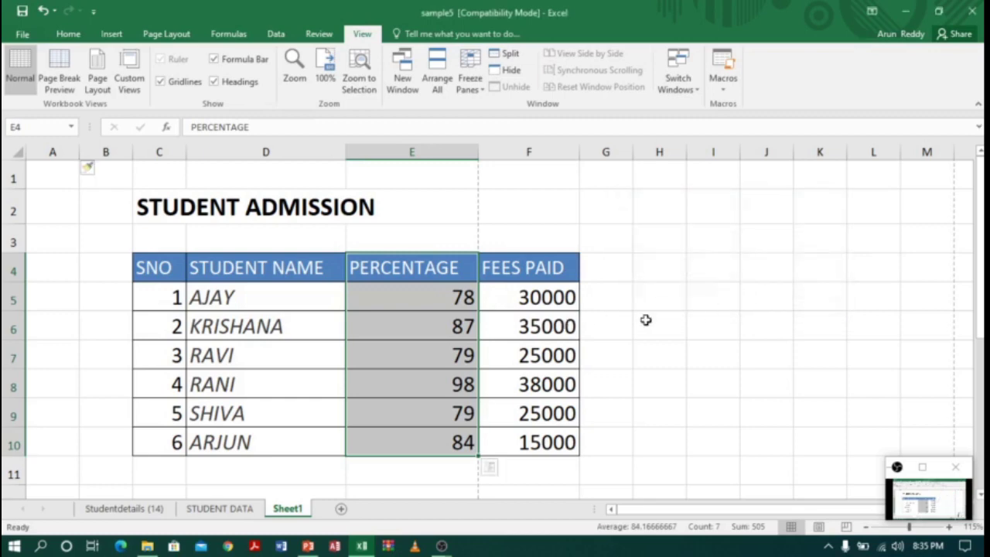
pyautogui.click(744, 321)
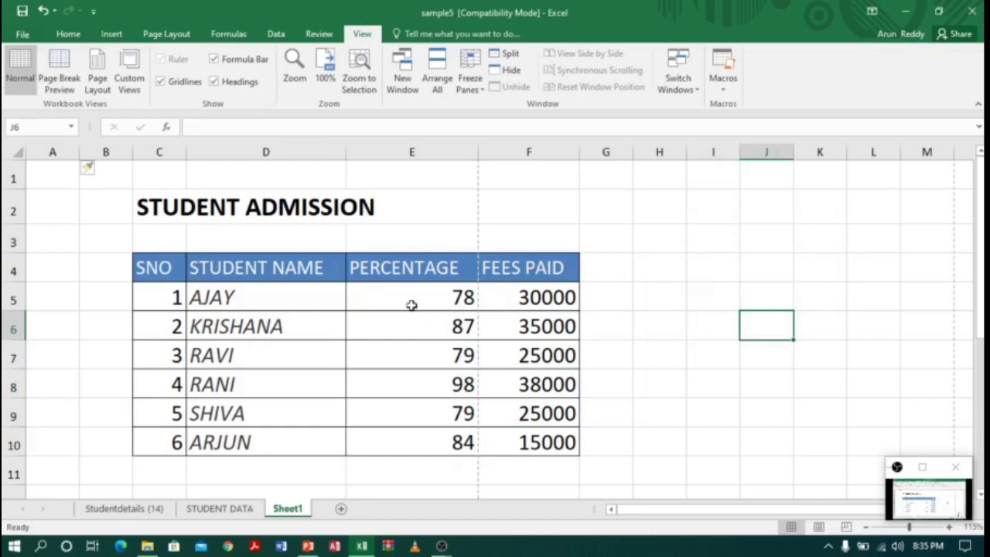
# Hide column F (FEES PAID) so only SNO, STUDENT NAME and PERCENTAGE remain.
pyautogui.moveTo(289, 268); pyautogui.dragTo(301, 448)
pyautogui.moveTo(448, 266); pyautogui.dragTo(456, 452)
pyautogui.moveTo(541, 267); pyautogui.dragTo(550, 449)
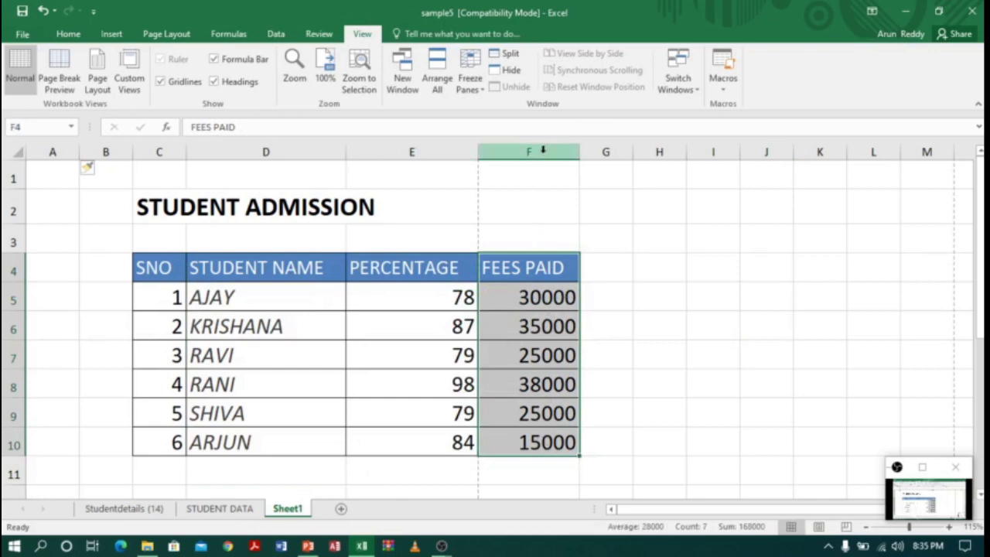
pyautogui.rightClick(544, 151)
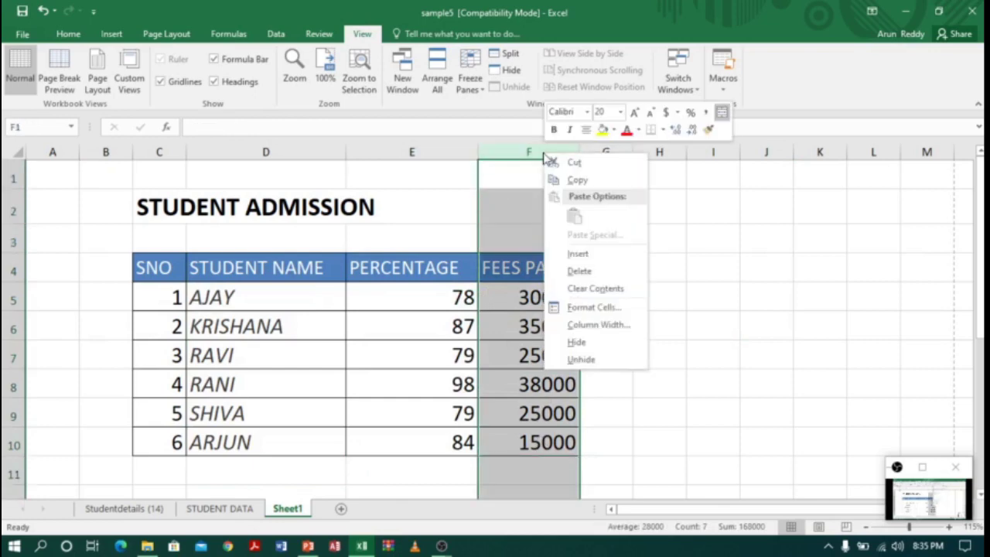
pyautogui.click(580, 344)
pyautogui.click(695, 325)
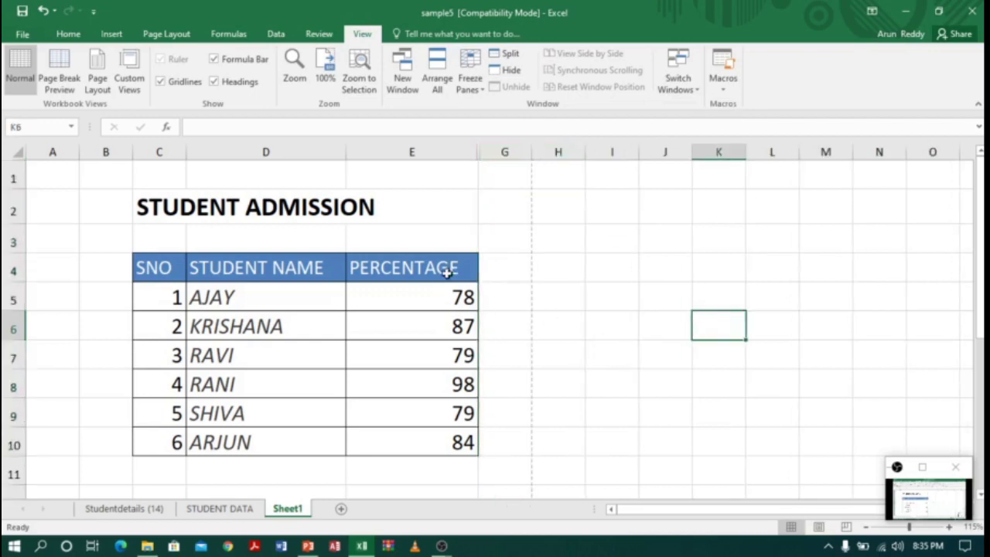
pyautogui.click(240, 210)
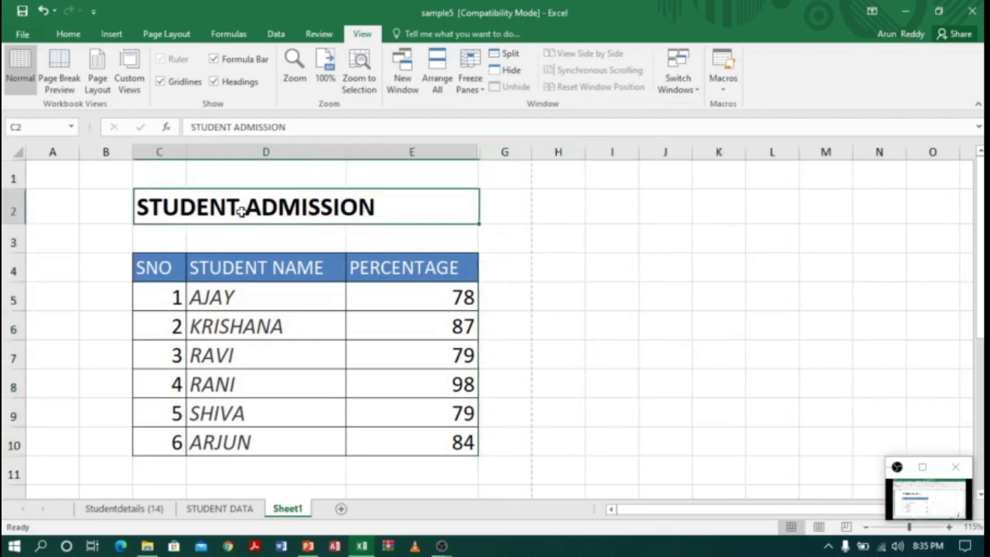
# Add a custom view named PRINCIPAL for the layout with FEES PAID hidden.
pyautogui.click(130, 87)
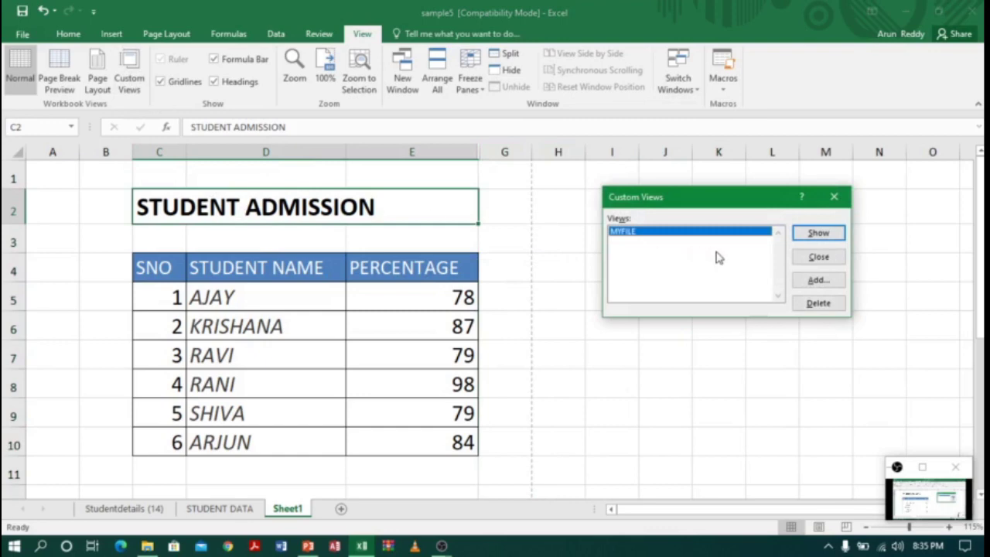
pyautogui.click(816, 284)
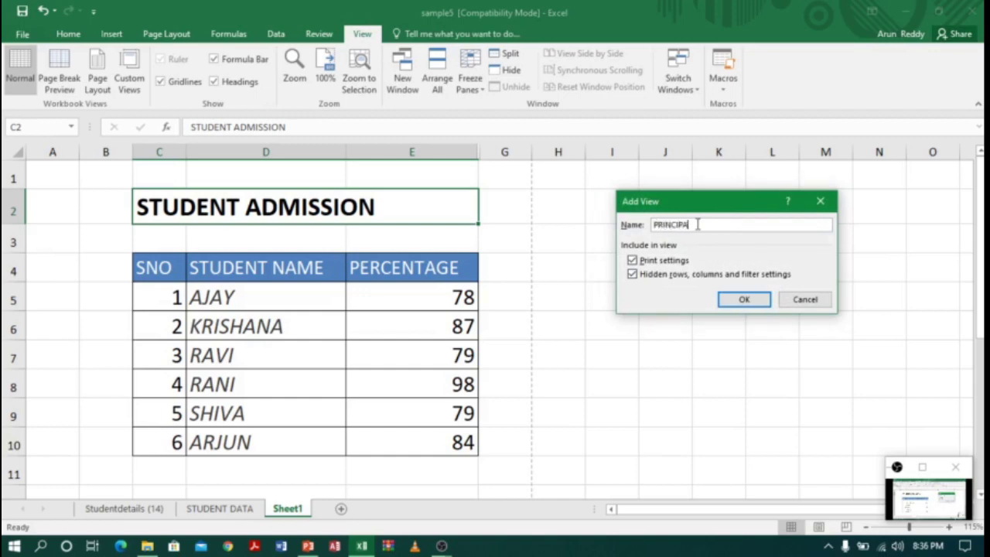
pyautogui.click(743, 300)
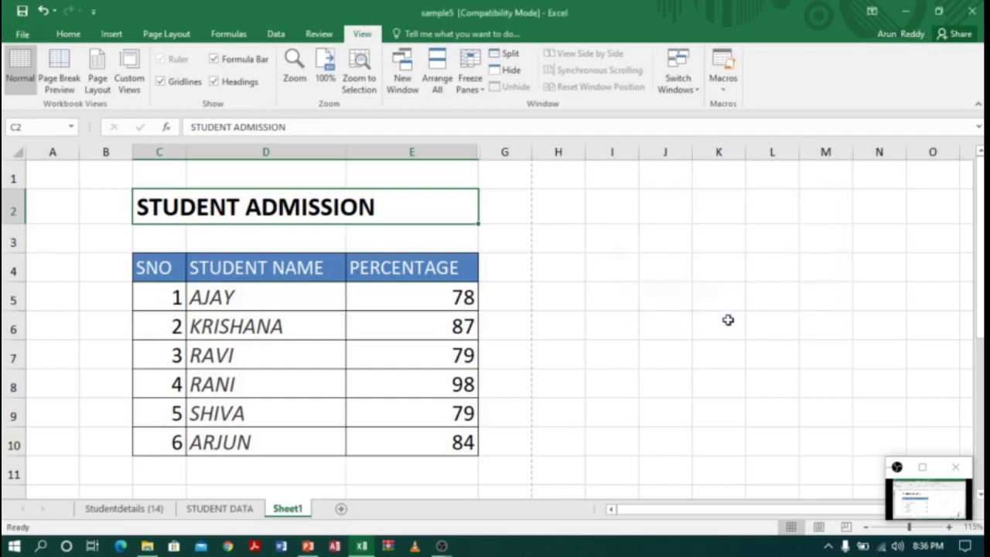
pyautogui.click(667, 263)
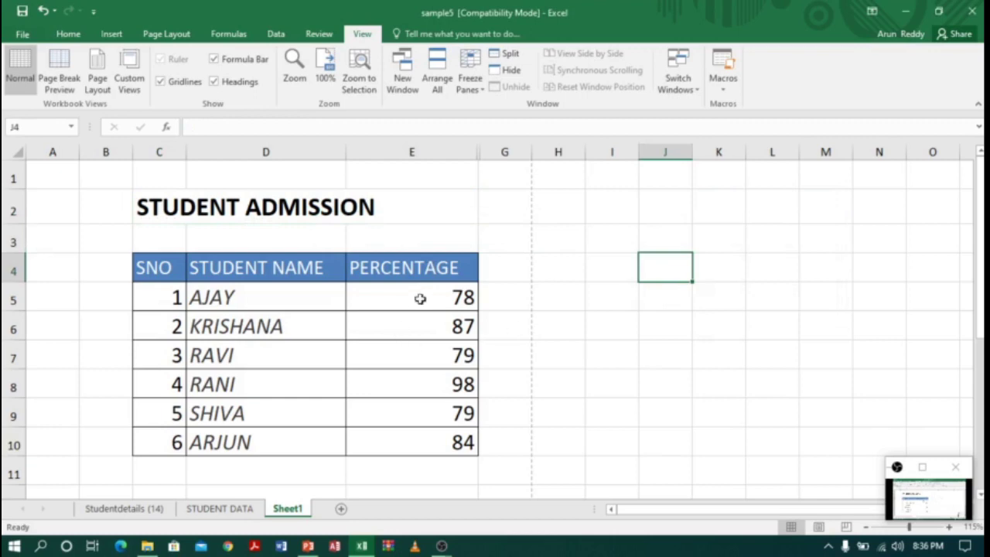
# Unhide the FEES PAID column F and hide the PERCENTAGE column E.
pyautogui.click(469, 153)
pyautogui.moveTo(468, 153); pyautogui.dragTo(510, 151)
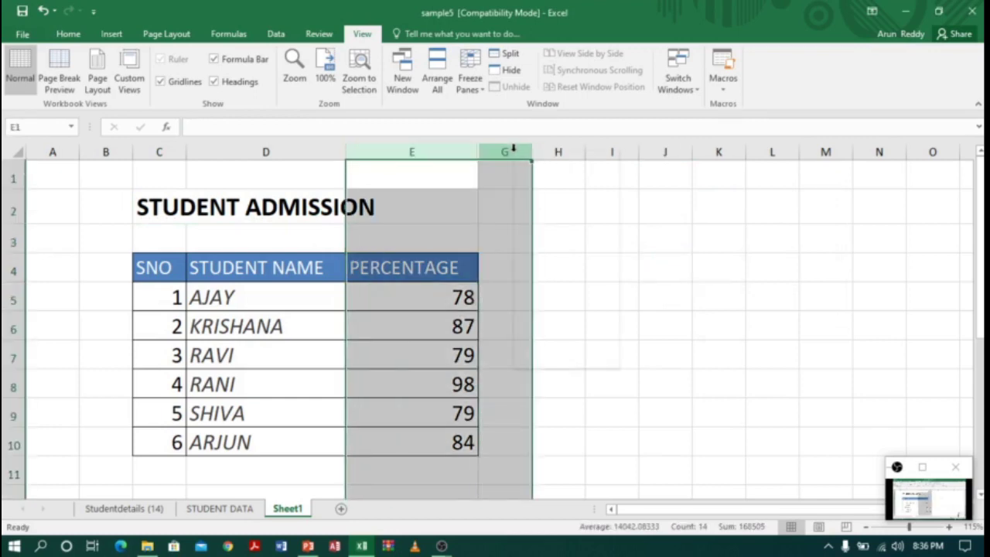
pyautogui.rightClick(510, 152)
pyautogui.click(552, 358)
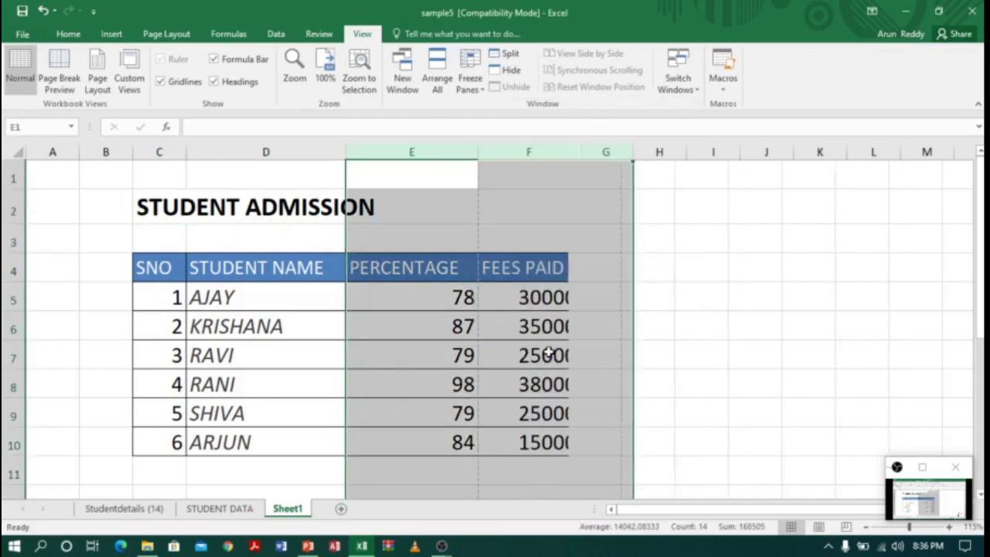
pyautogui.click(525, 326)
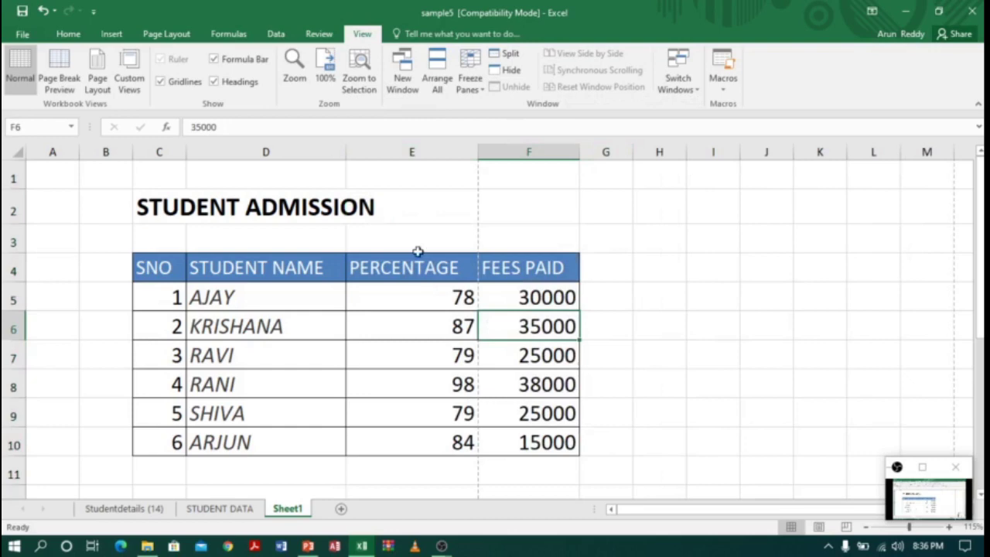
pyautogui.rightClick(425, 152)
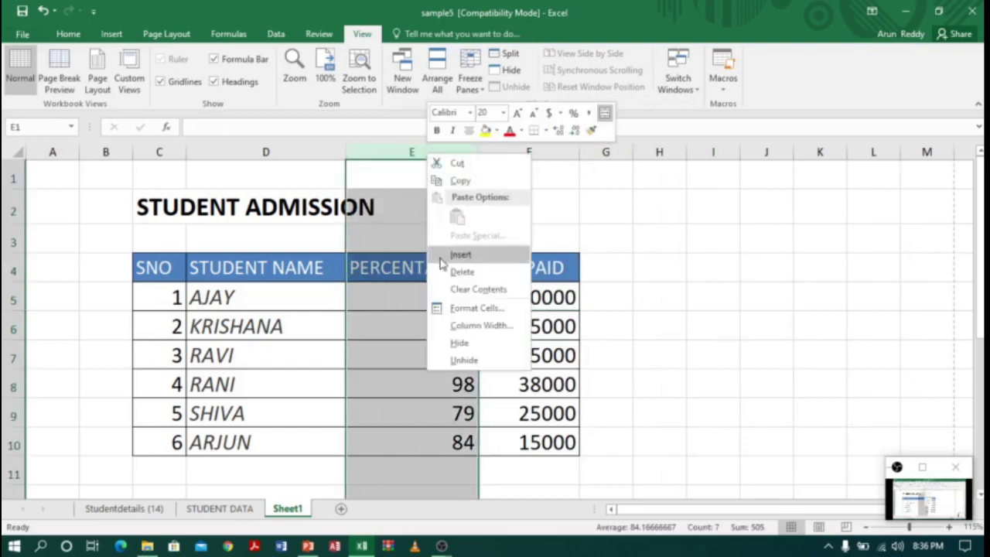
pyautogui.click(464, 343)
# Add a custom view named ACCOUNTANT for the SNO, STUDENT NAME and FEES PAID layout.
pyautogui.click(129, 80)
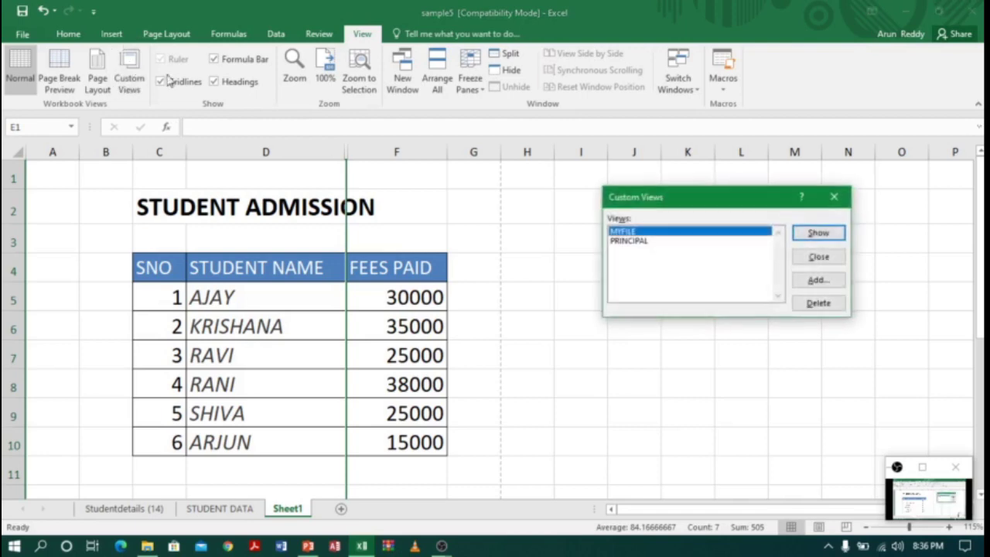
pyautogui.click(818, 279)
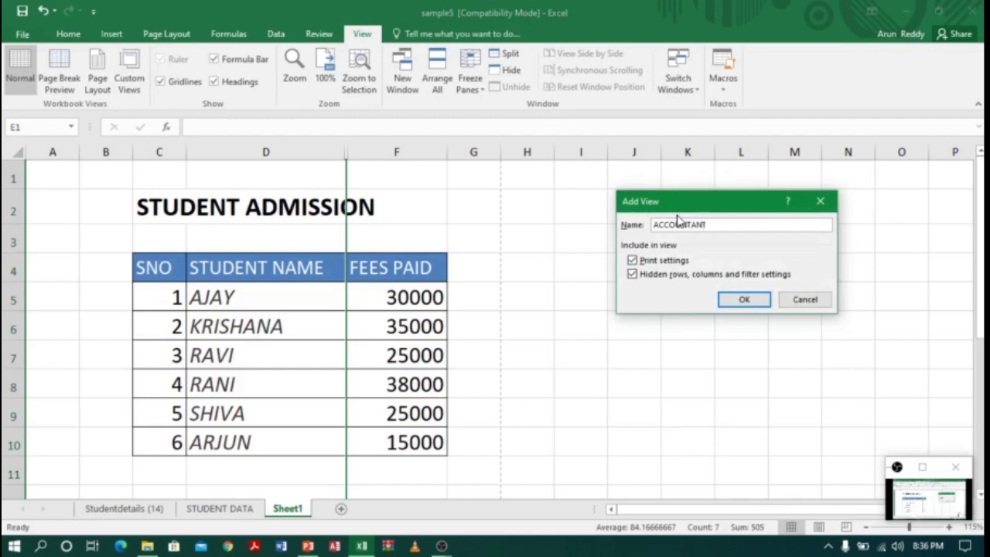
pyautogui.click(744, 300)
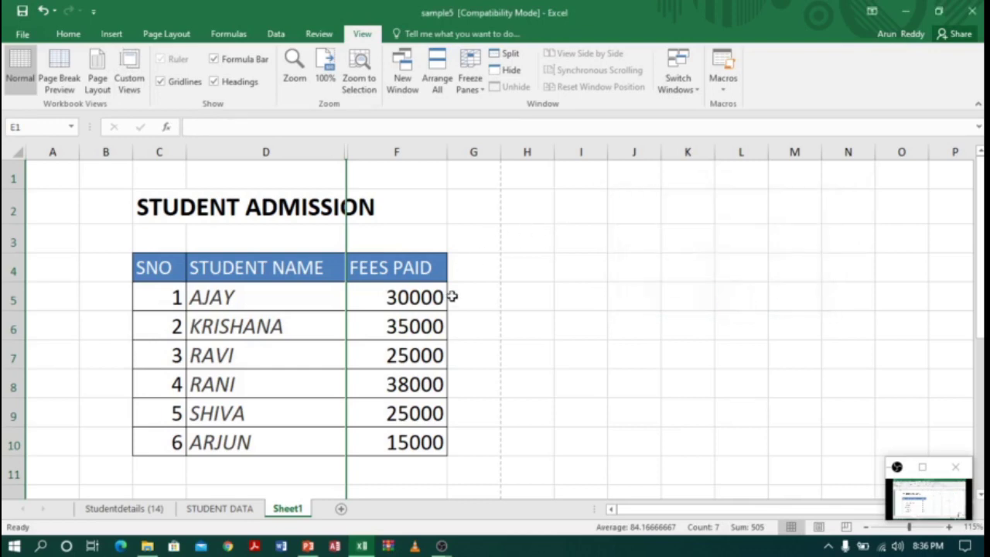
pyautogui.click(603, 300)
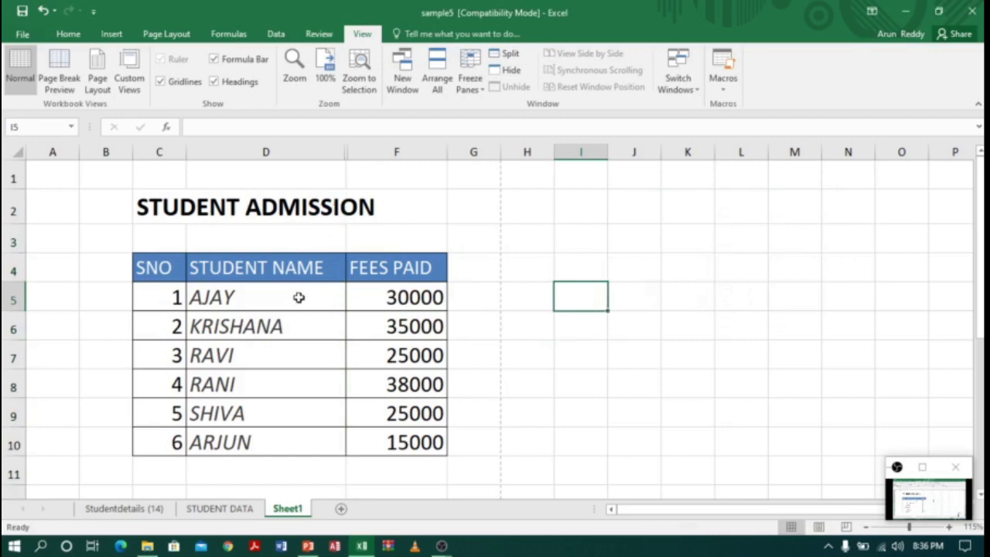
# Look over the PRINCIPAL and MYFILE entries in Custom Views without applying either.
pyautogui.click(129, 78)
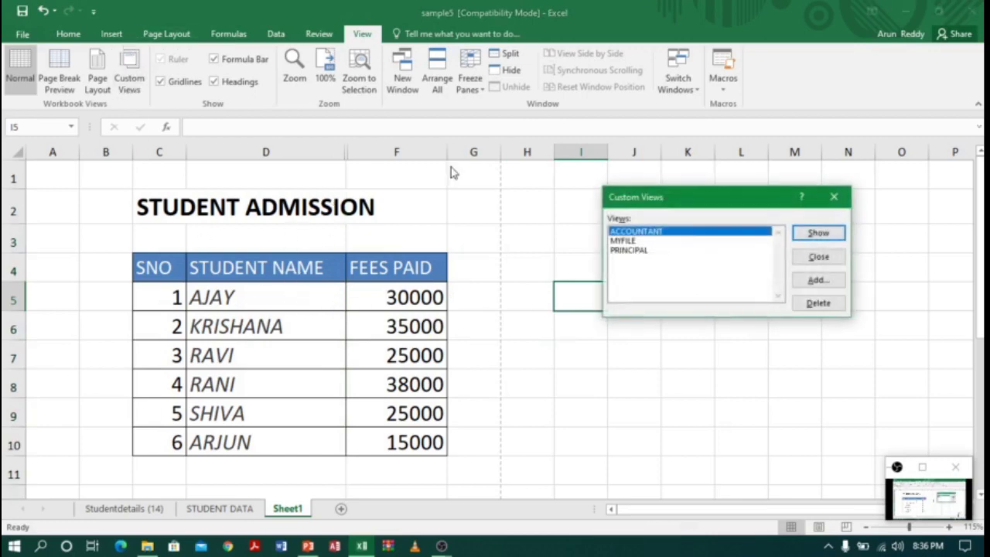
pyautogui.click(653, 251)
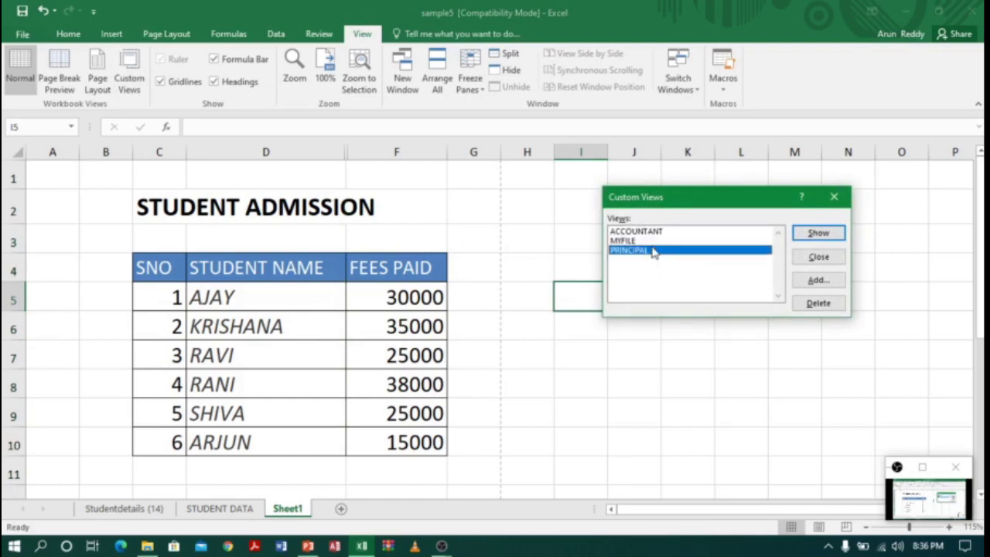
pyautogui.click(654, 241)
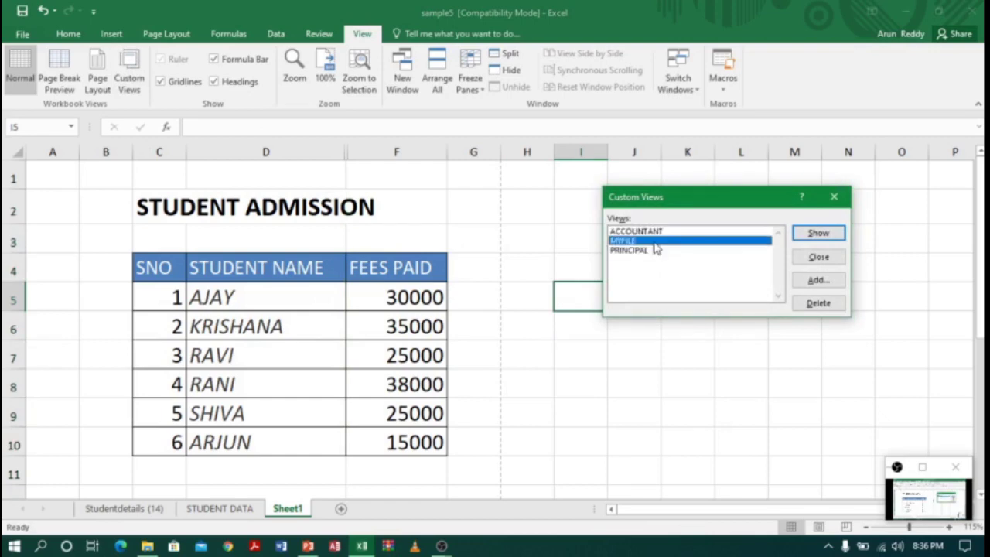
pyautogui.click(834, 196)
pyautogui.click(616, 349)
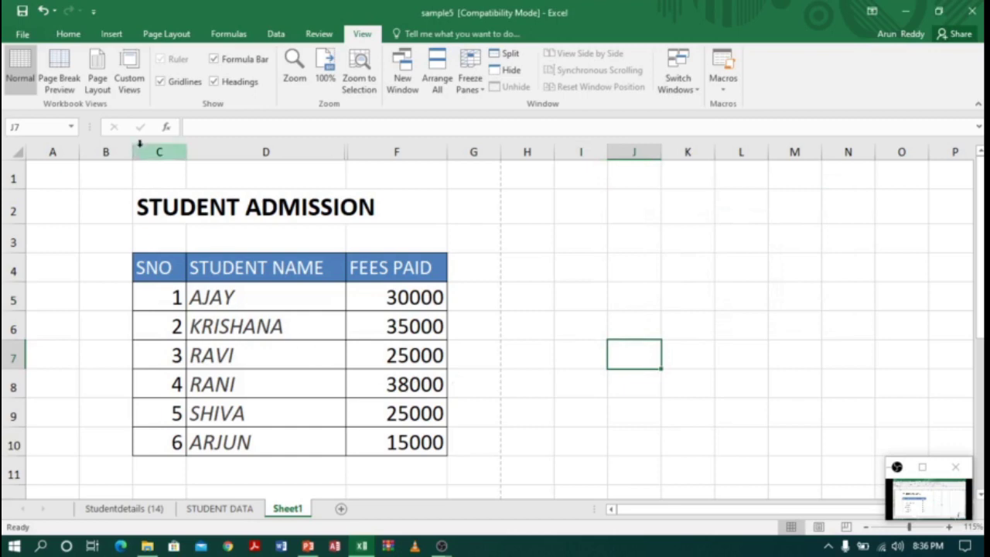
# Show the PRINCIPAL view, displaying PERCENTAGE with FEES PAID hidden.
pyautogui.click(131, 72)
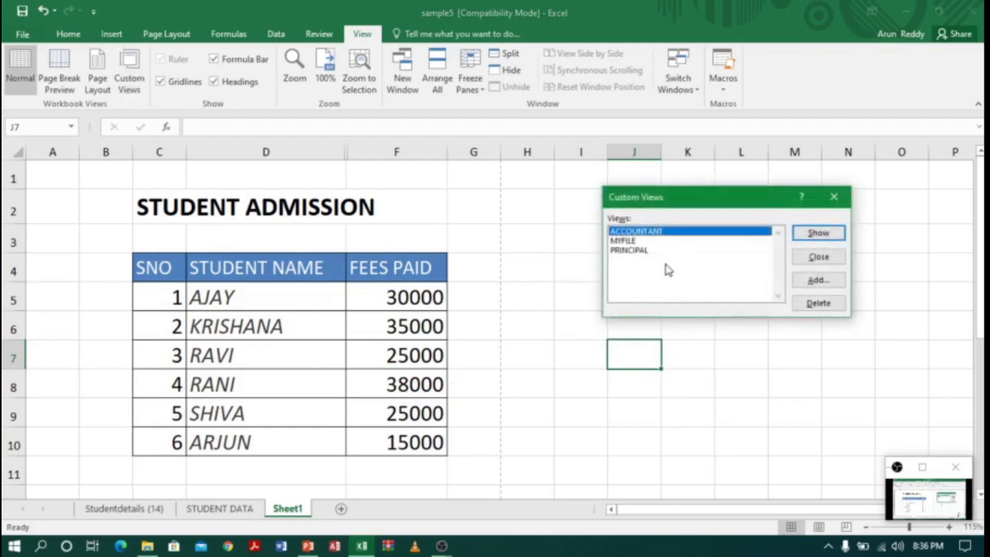
pyautogui.click(643, 252)
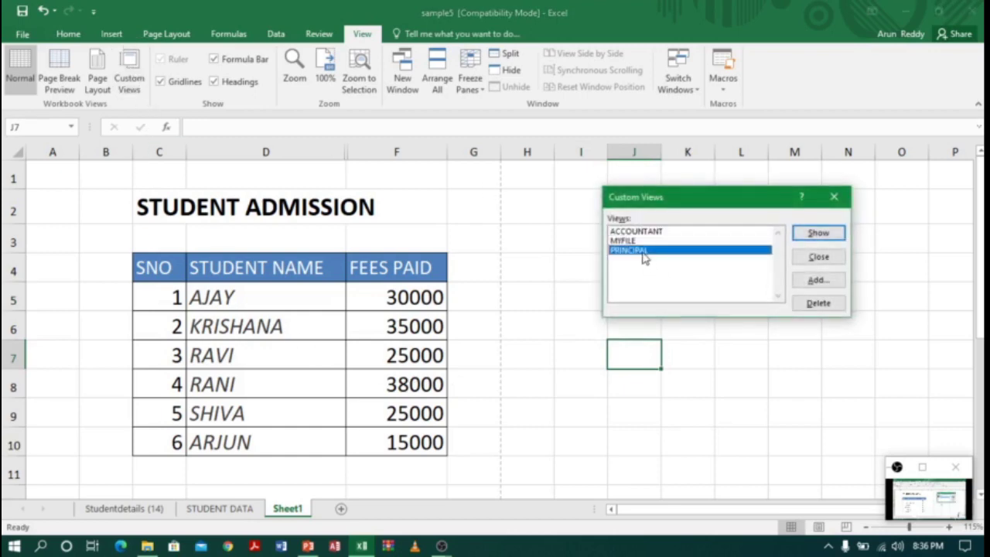
pyautogui.click(821, 232)
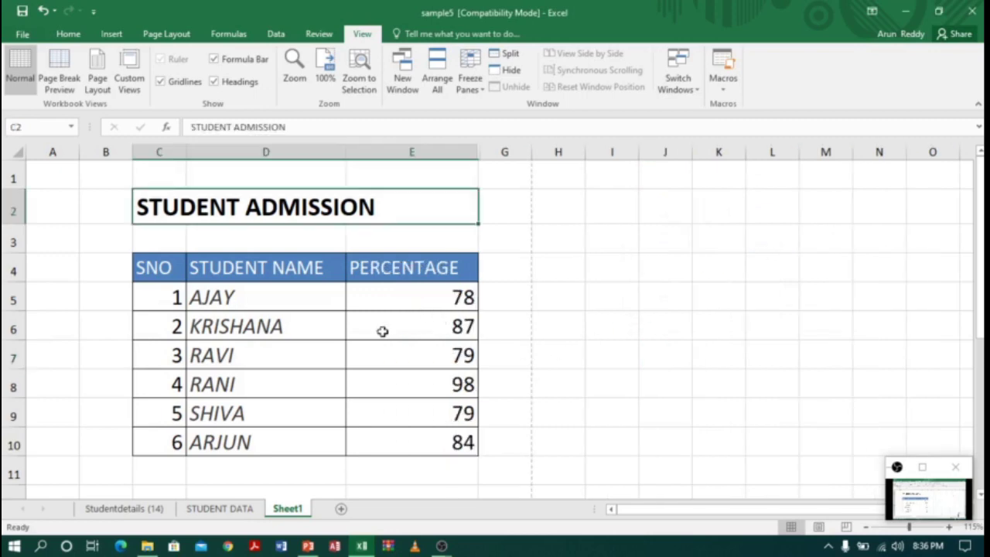
pyautogui.moveTo(272, 267); pyautogui.dragTo(422, 444)
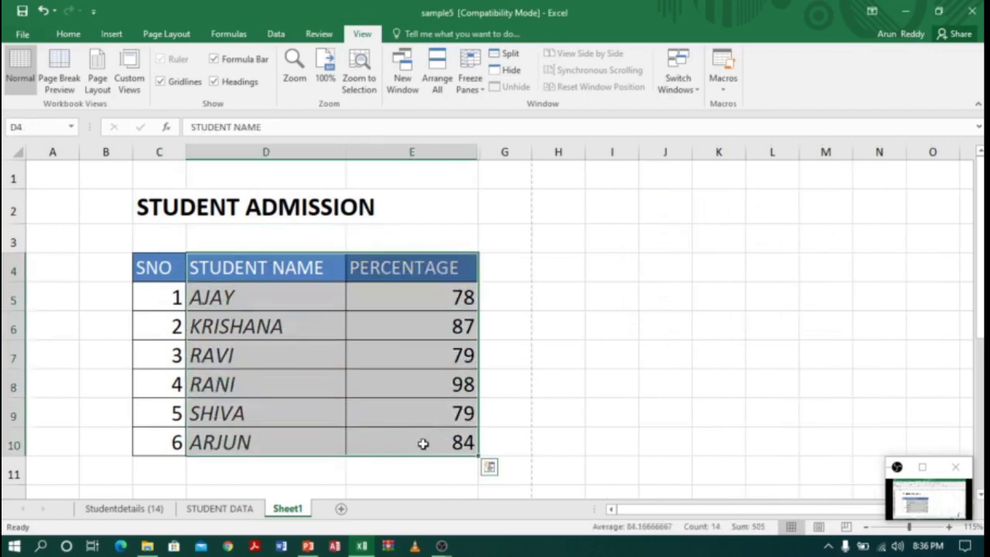
pyautogui.click(736, 330)
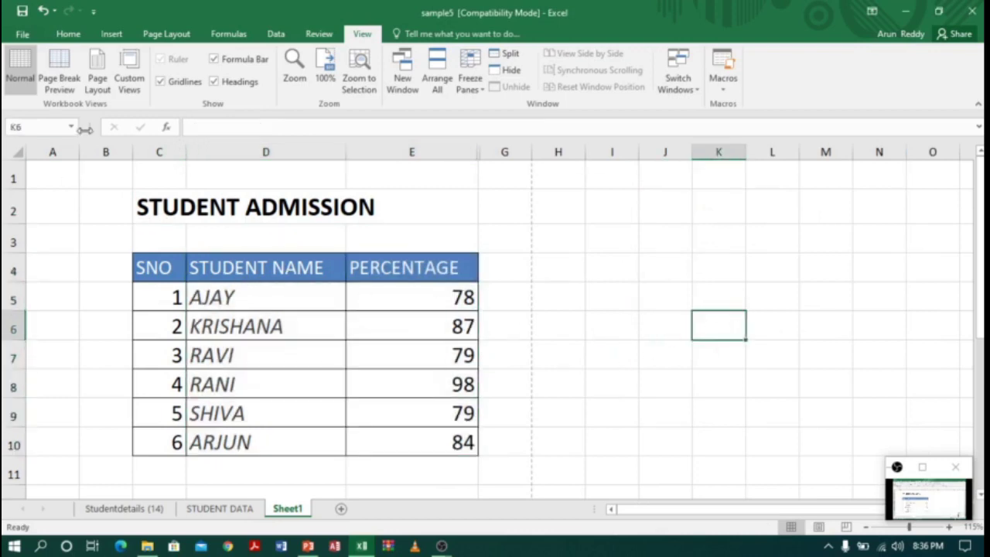
pyautogui.click(129, 77)
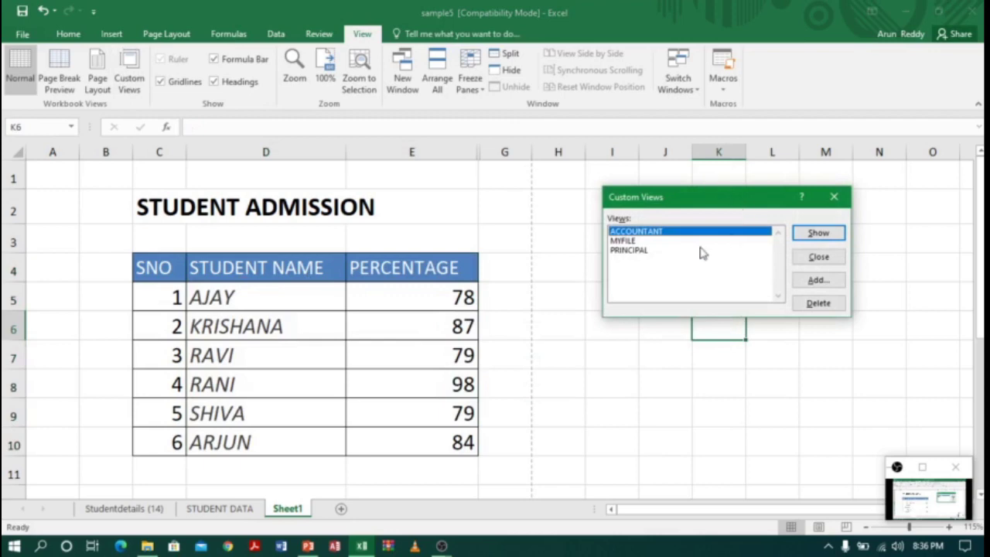
# Show the ACCOUNTANT view and check the SNO, STUDENT NAME and FEES PAID columns.
pyautogui.click(797, 234)
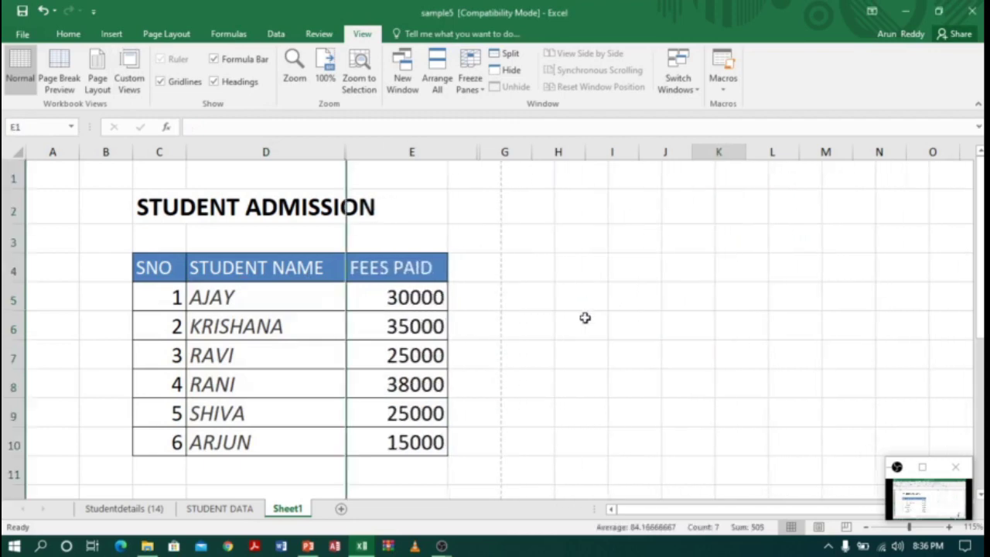
pyautogui.click(296, 290)
pyautogui.moveTo(273, 269); pyautogui.dragTo(455, 442)
pyautogui.click(686, 350)
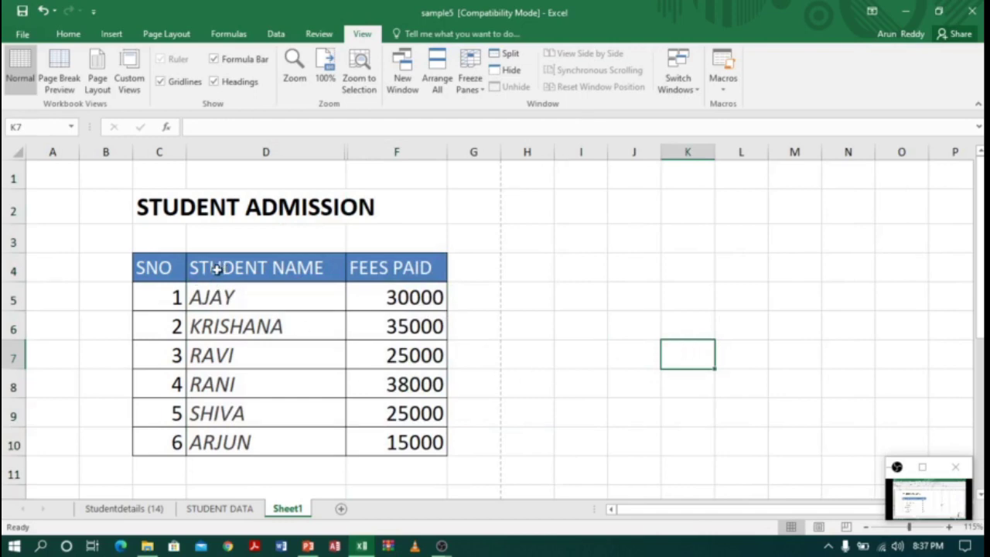
pyautogui.moveTo(162, 213); pyautogui.dragTo(426, 441)
pyautogui.click(564, 329)
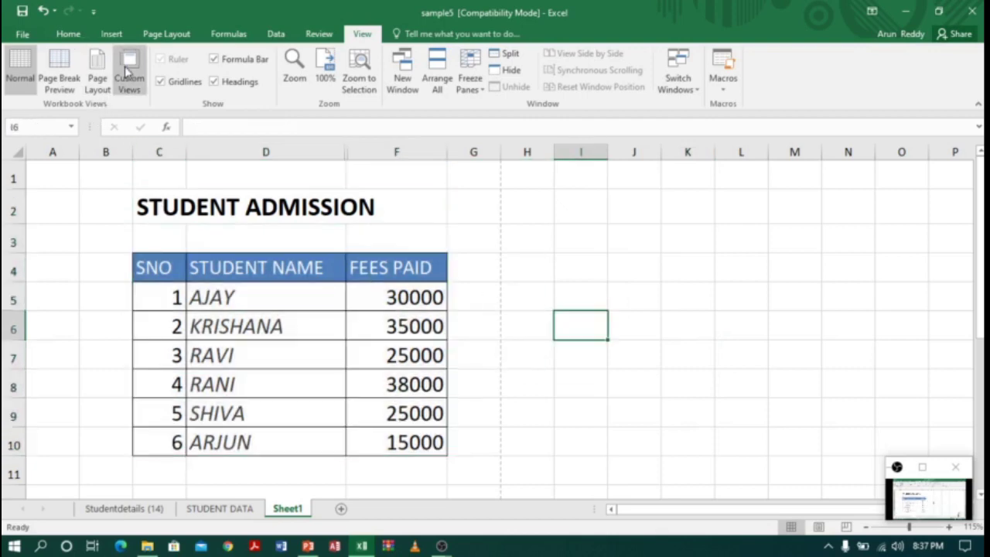
# Show the MYFILE view, bringing back both PERCENTAGE and FEES PAID columns.
pyautogui.click(128, 77)
pyautogui.click(645, 241)
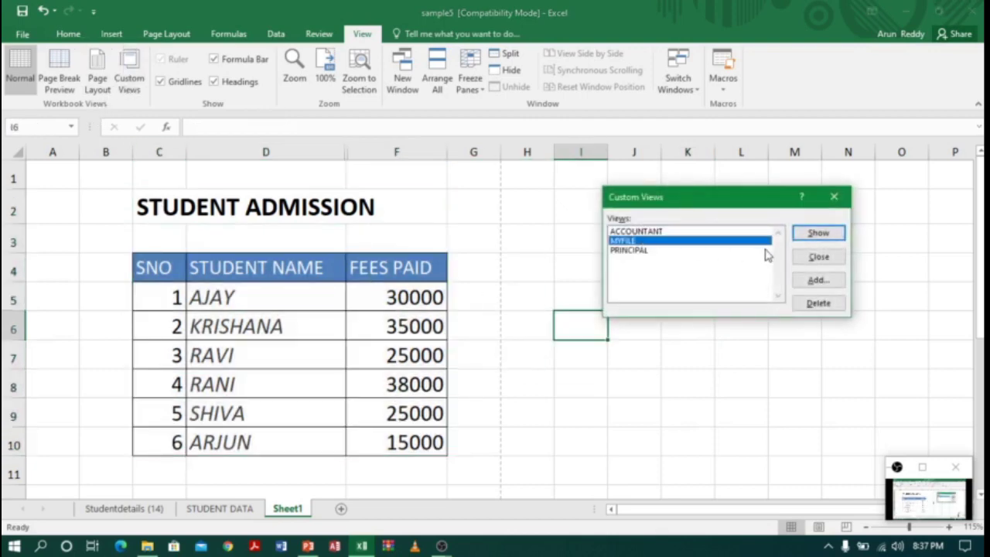
pyautogui.click(817, 232)
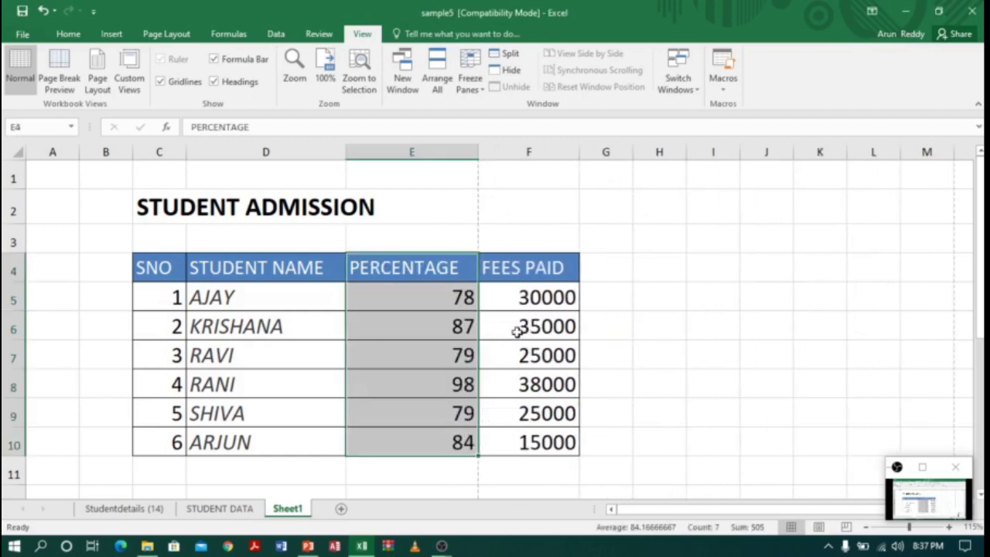
pyautogui.moveTo(511, 217); pyautogui.dragTo(563, 472)
pyautogui.click(742, 354)
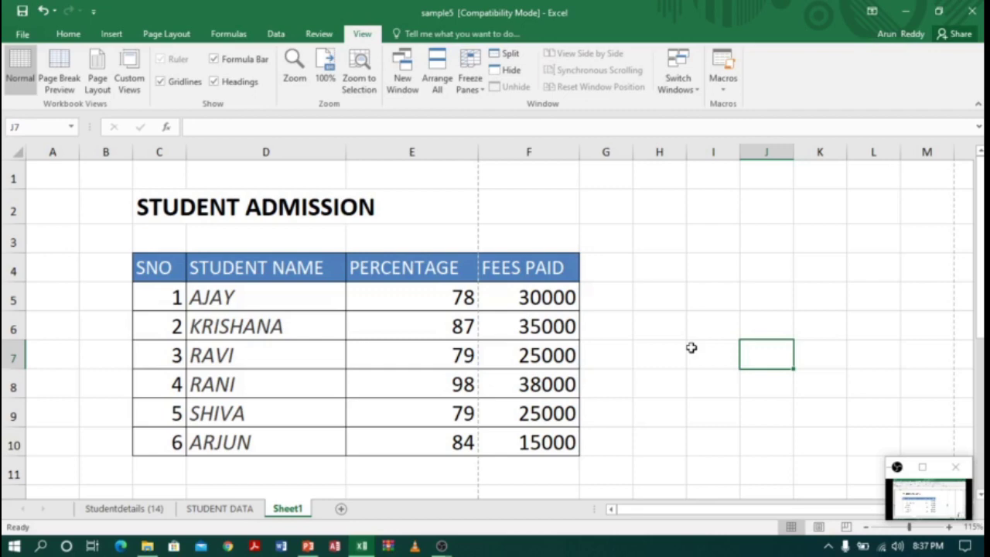
pyautogui.click(469, 239)
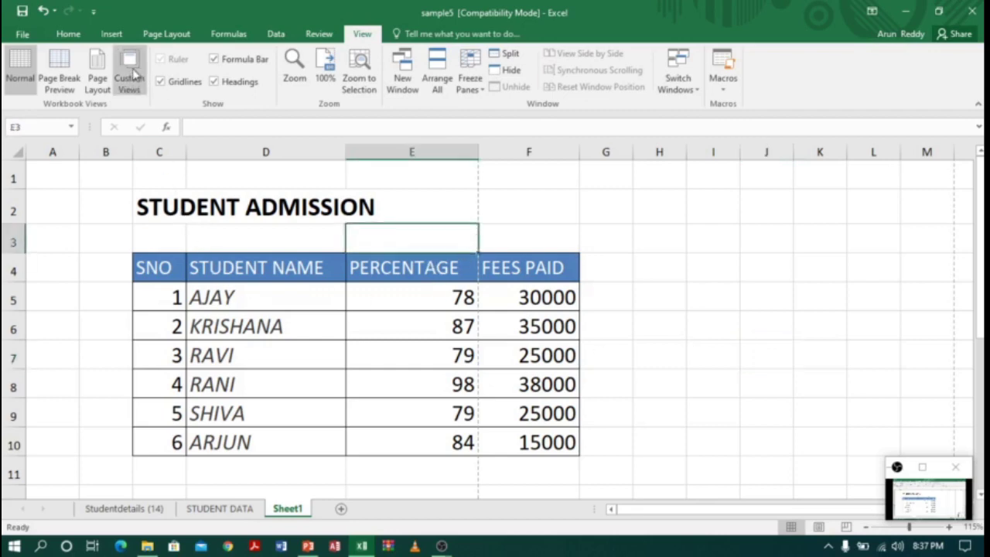
# Delete the ACCOUNTANT custom view, leaving MYFILE and PRINCIPAL saved.
pyautogui.click(133, 72)
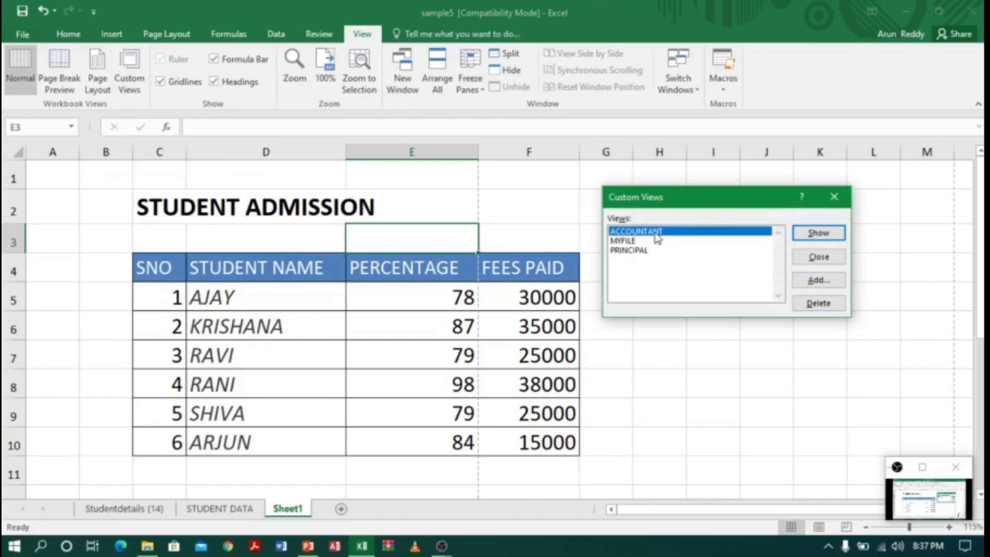
pyautogui.click(823, 304)
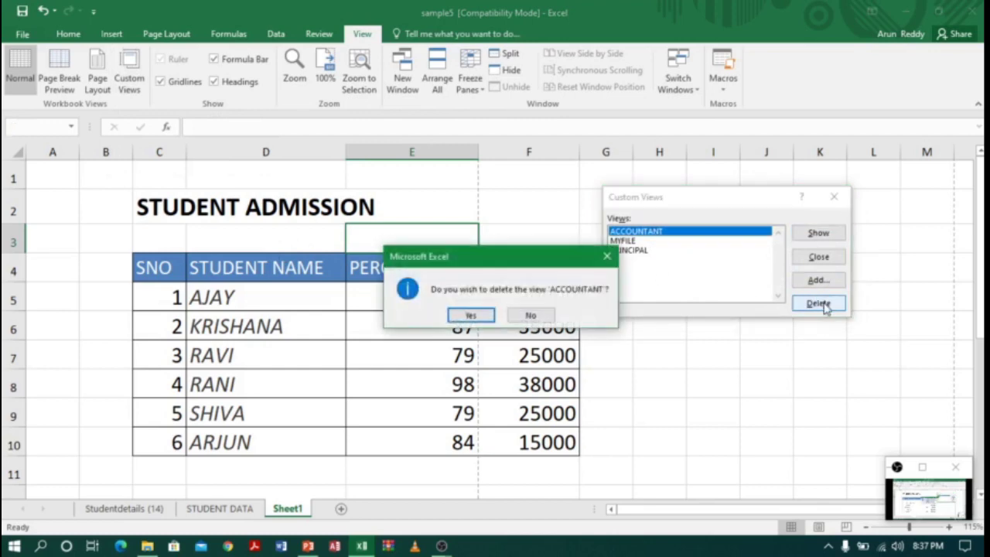
pyautogui.click(472, 317)
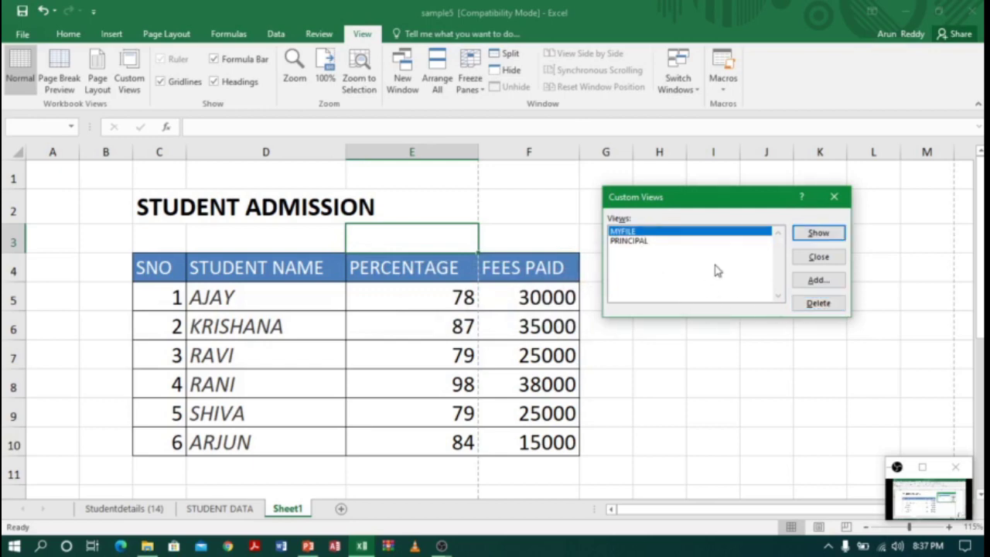
pyautogui.click(839, 198)
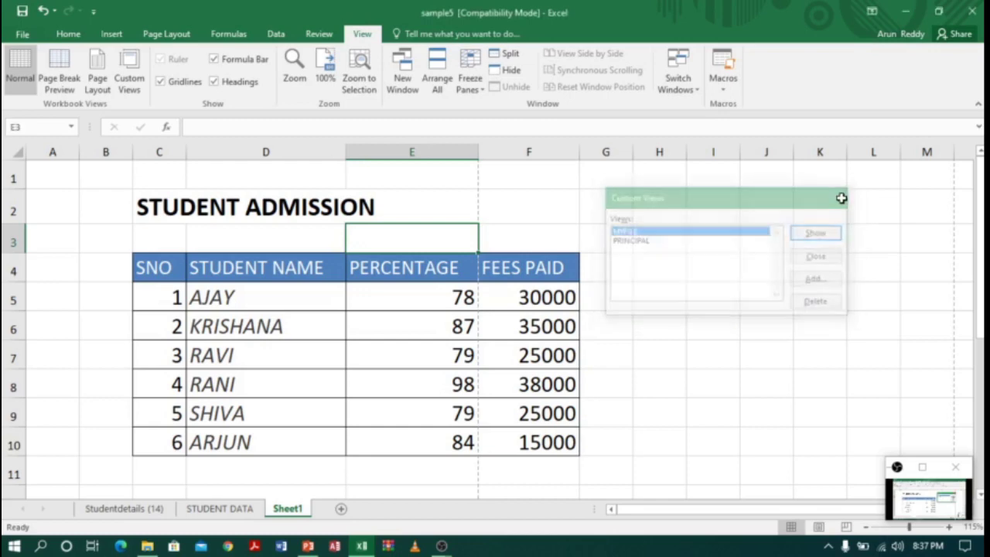
pyautogui.click(624, 320)
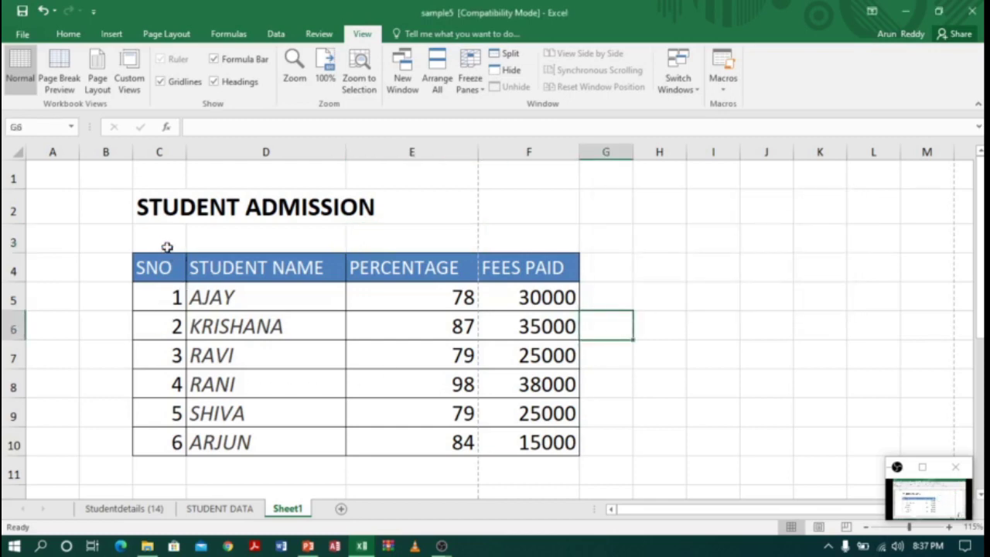